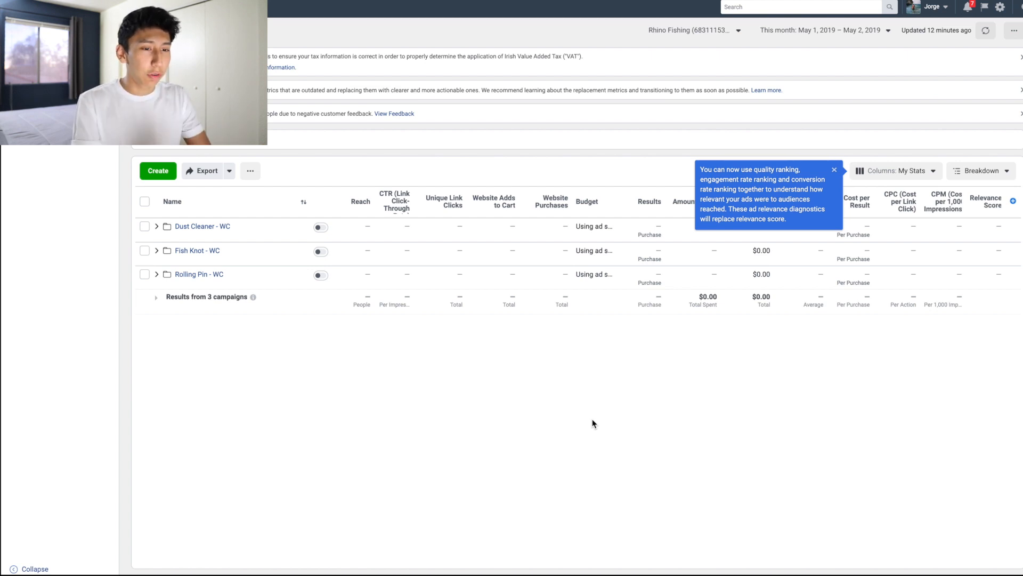
# Step: Start a new ad campaign with Conversions as its marketing objective
pyautogui.click(157, 171)
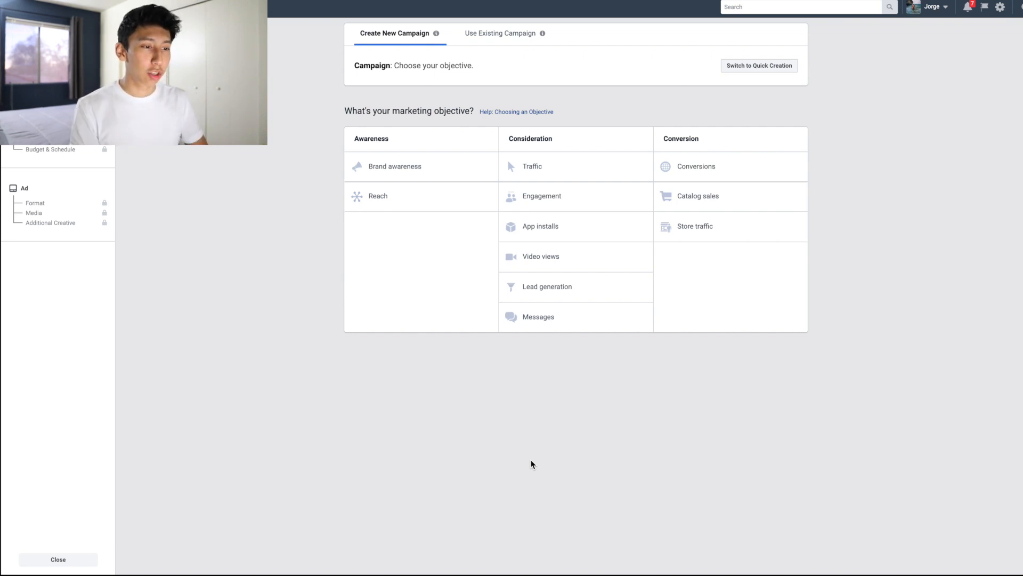
pyautogui.click(710, 165)
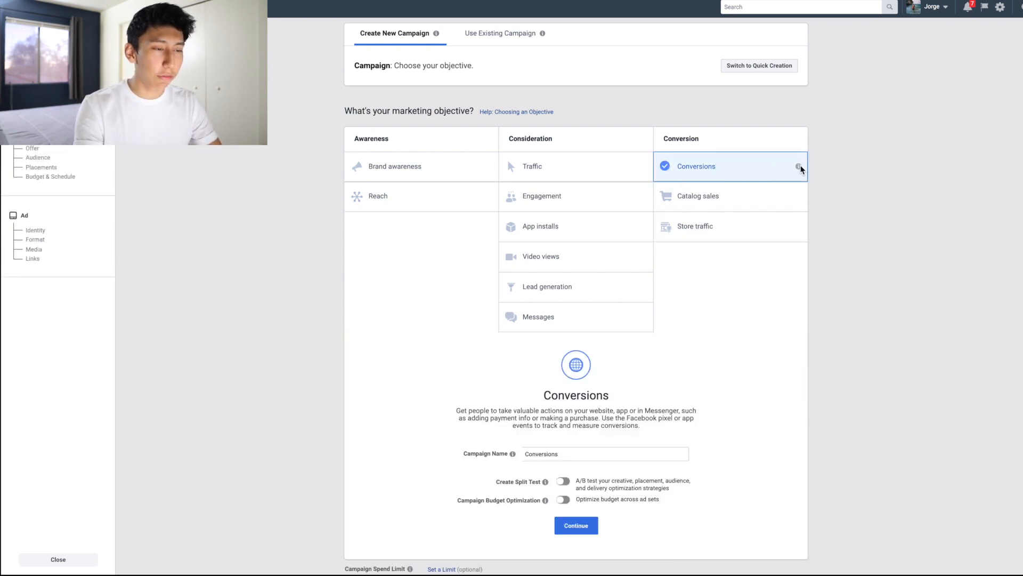
pyautogui.moveTo(800, 167)
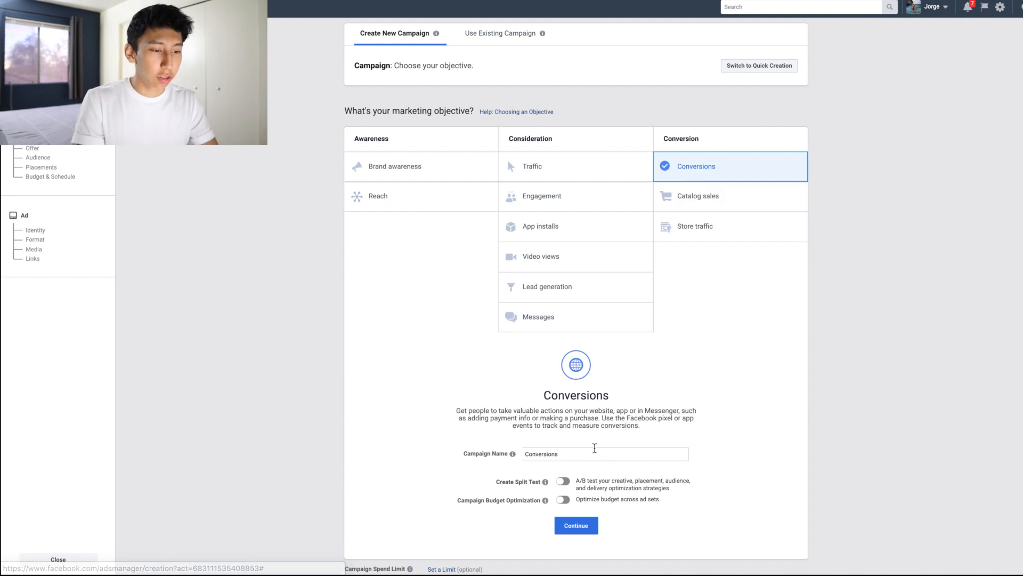
# Step: Name the campaign "WC BLUE" and continue to the ad set setup
pyautogui.click(594, 449)
pyautogui.doubleClick(565, 450)
pyautogui.press('BackSpace')
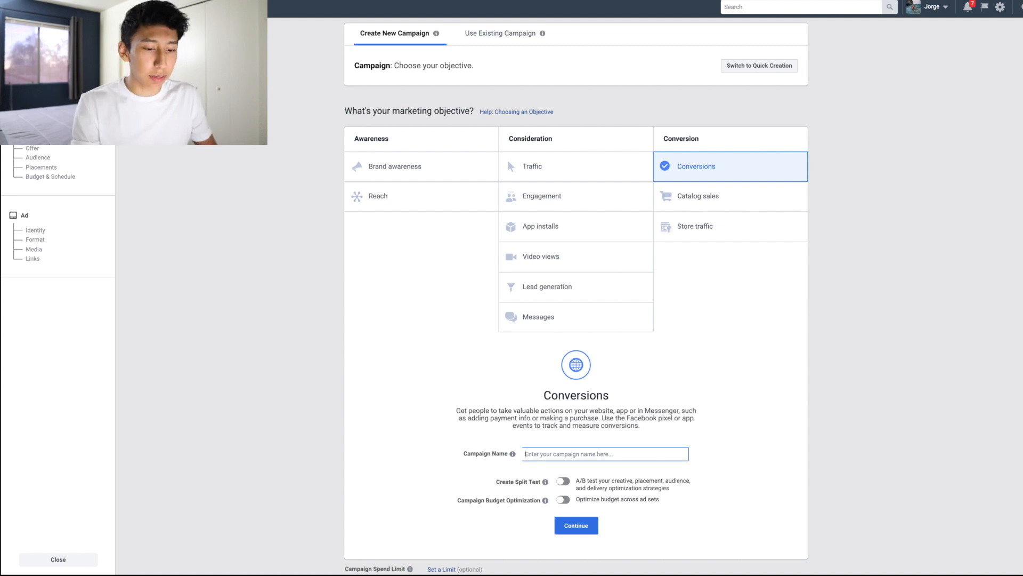
pyautogui.write('WC')
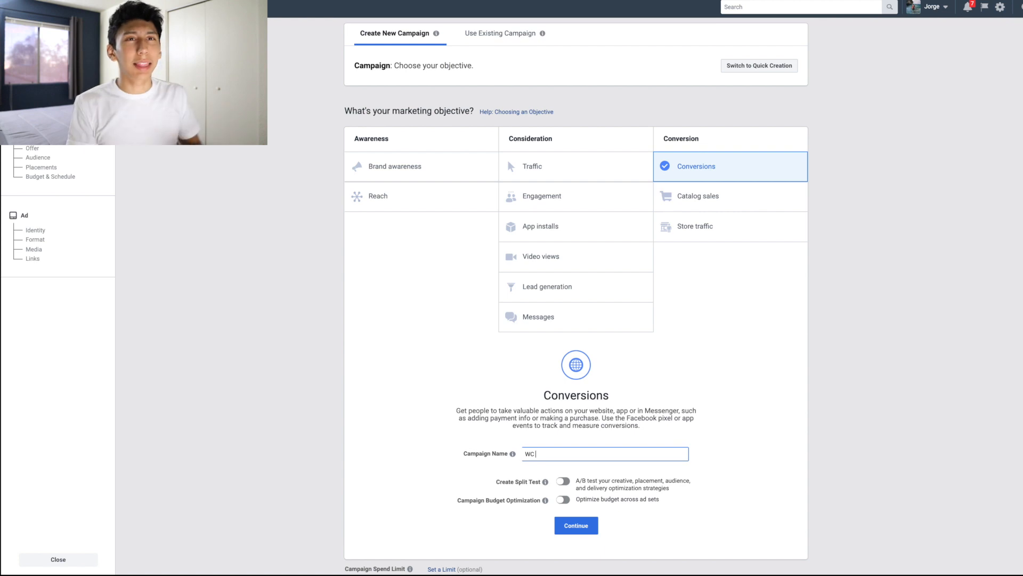
pyautogui.write('BL')
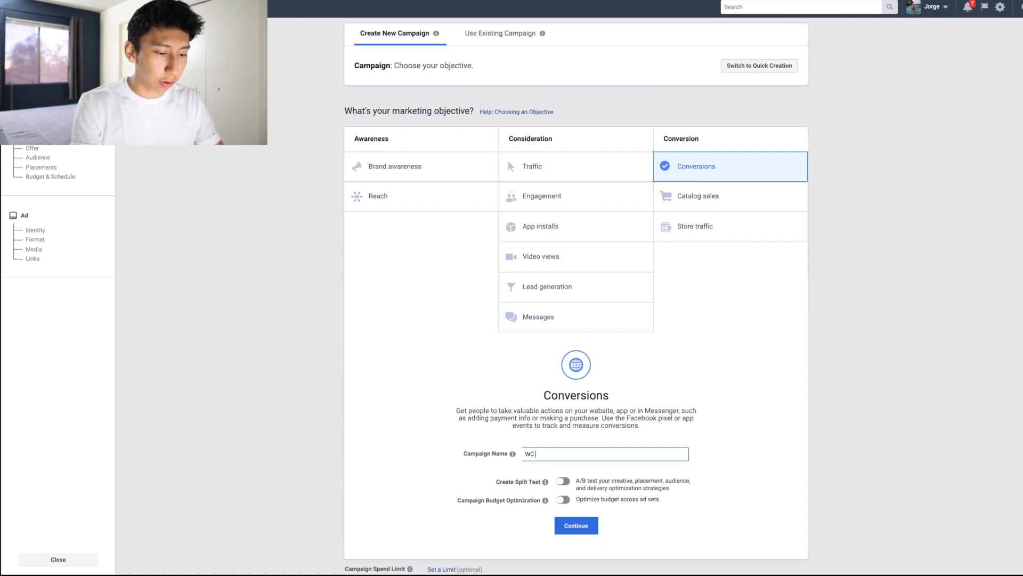
pyautogui.write('UE')
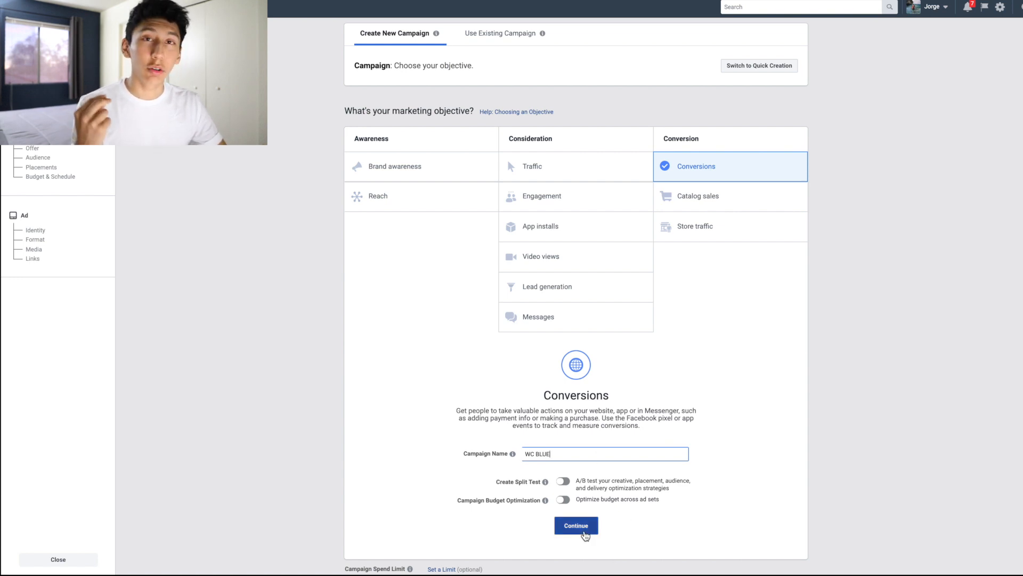
pyautogui.click(586, 534)
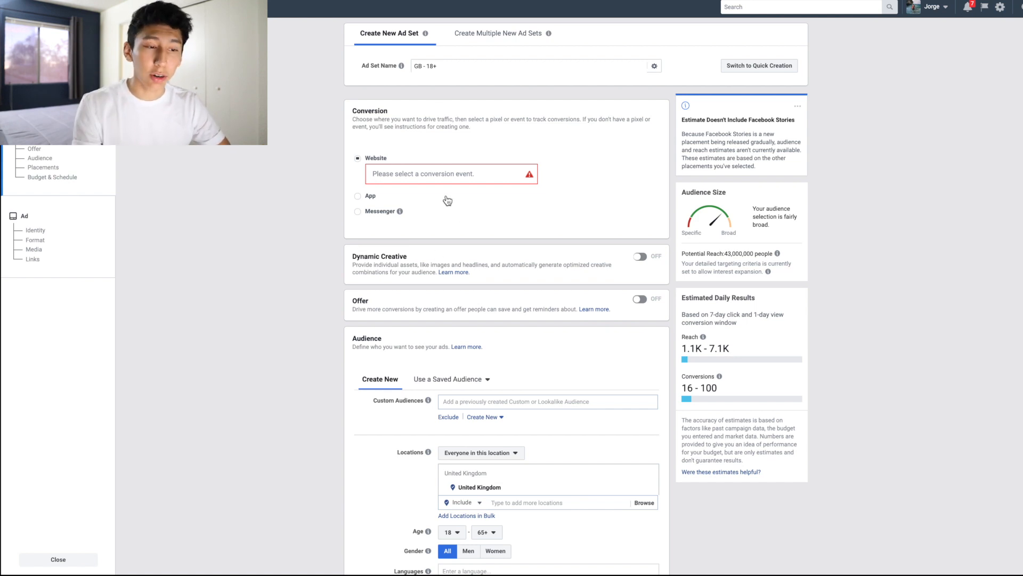
# Step: Choose Purchase as the website conversion event for the ad set
pyautogui.click(419, 172)
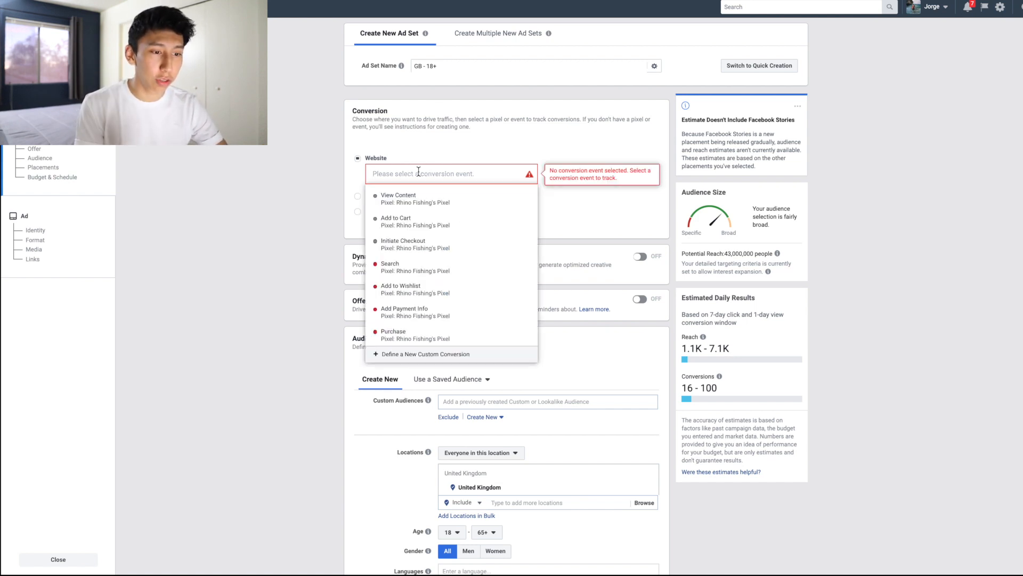
pyautogui.click(451, 335)
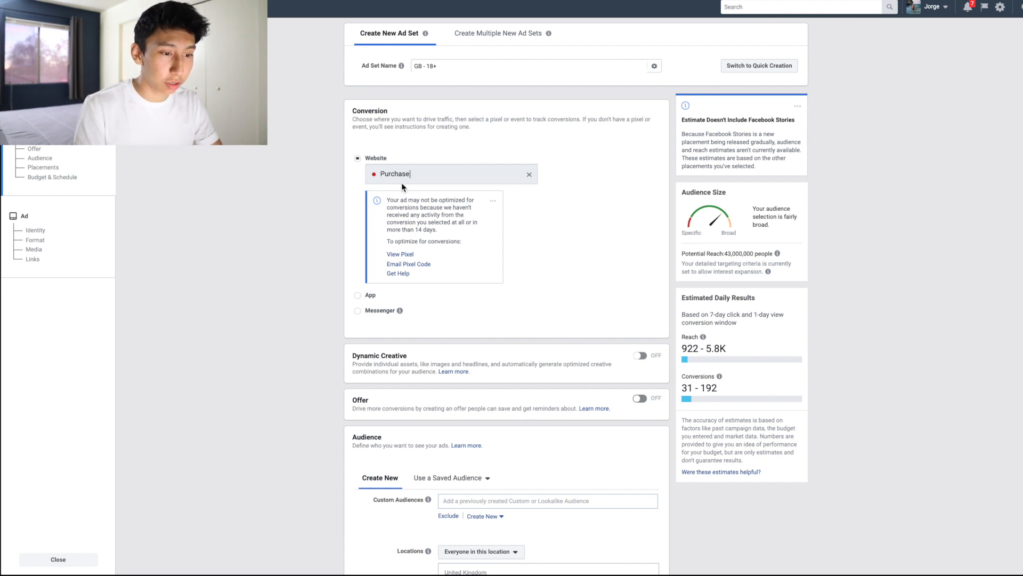
# Step: Replace United Kingdom with Worldwide as the audience location
pyautogui.scroll(-4, 514, 210)
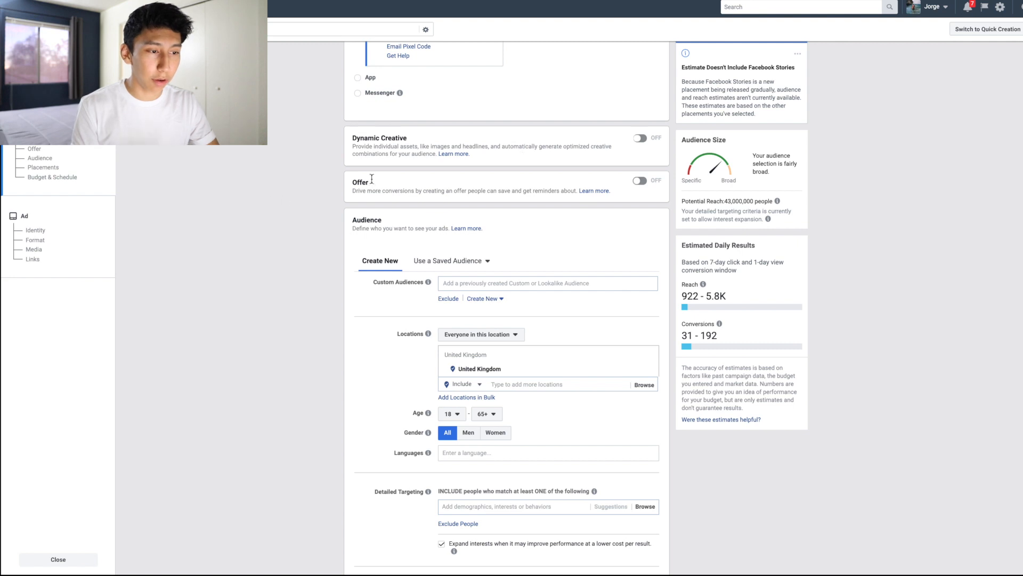
pyautogui.scroll(-2, 599, 201)
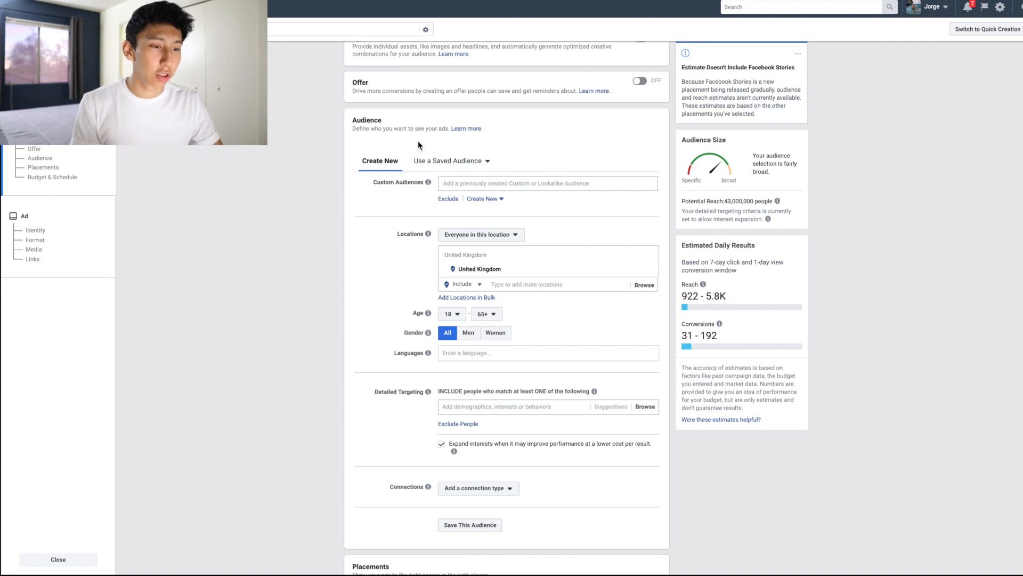
pyautogui.scroll(-2, 359, 265)
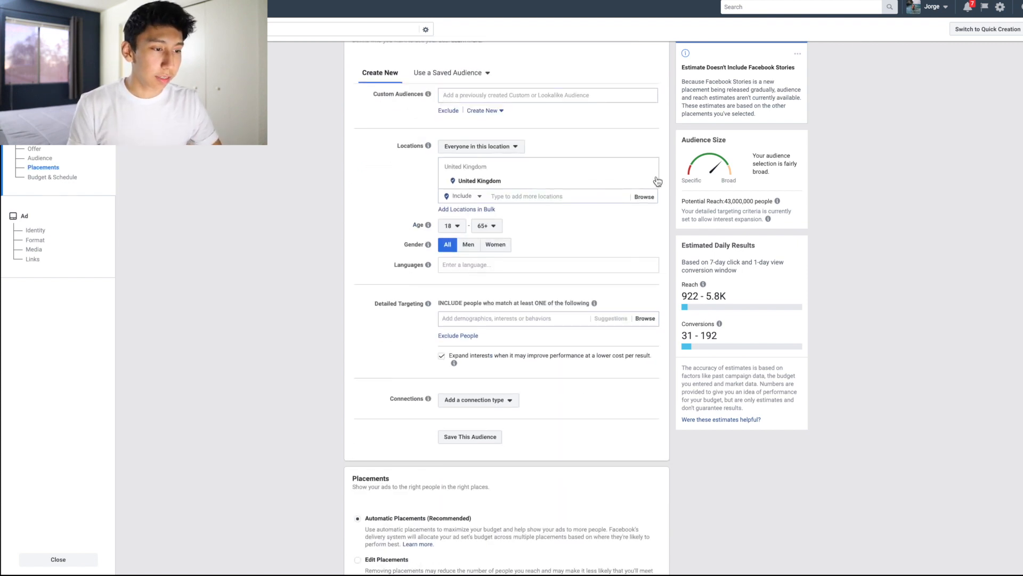
pyautogui.moveTo(650, 183)
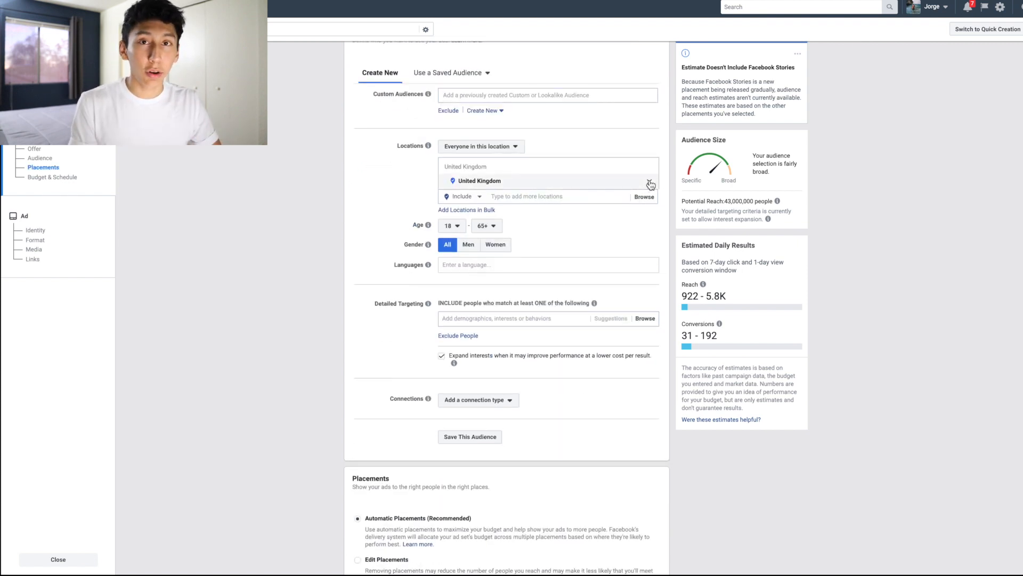
pyautogui.click(649, 183)
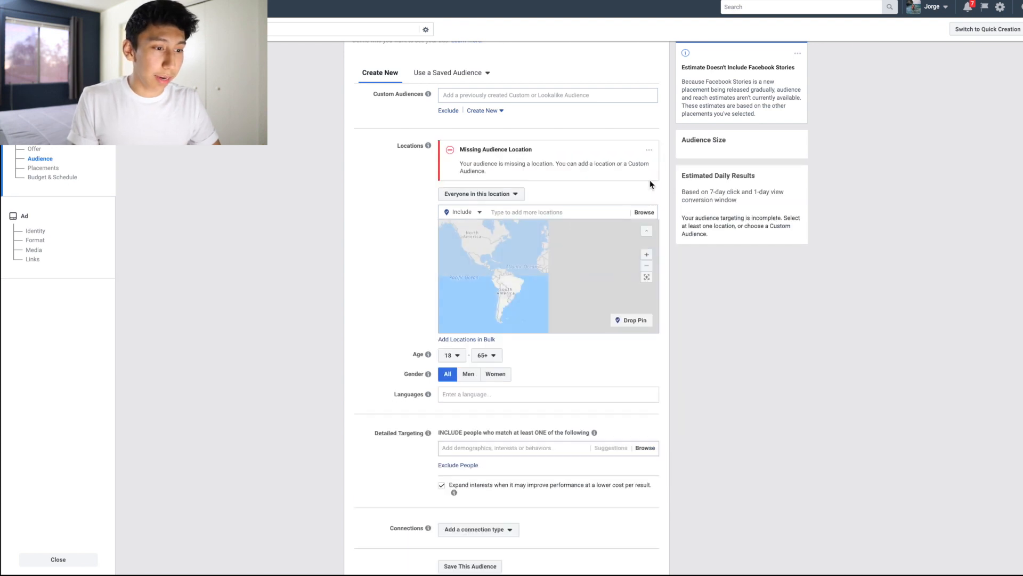
pyautogui.click(544, 212)
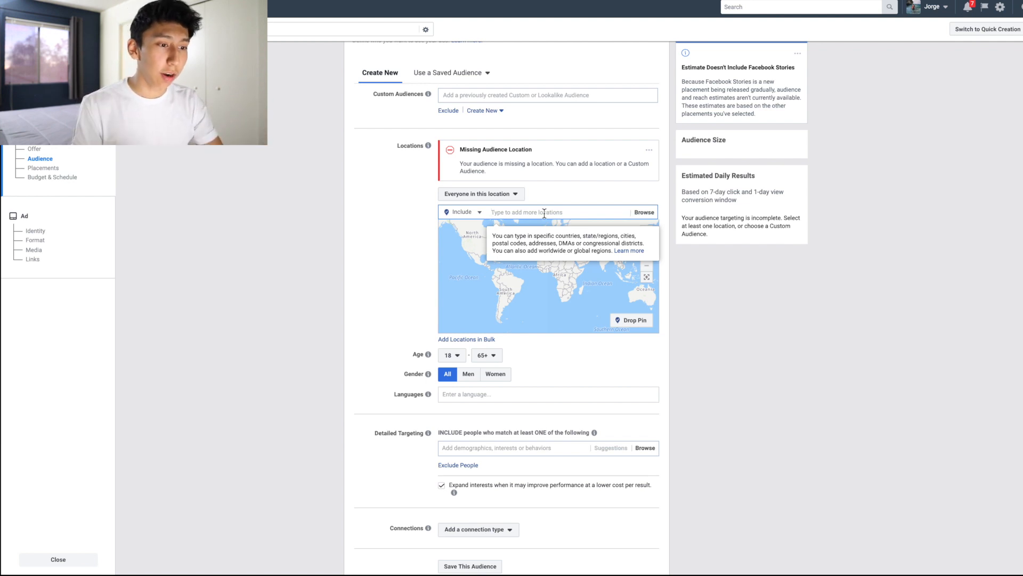
pyautogui.write('world')
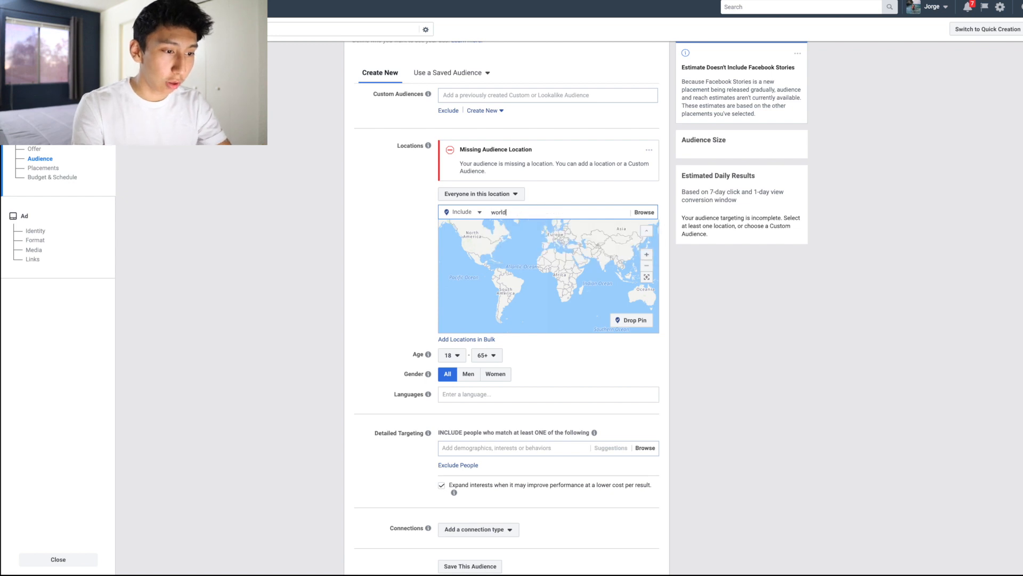
pyautogui.write('widfe')
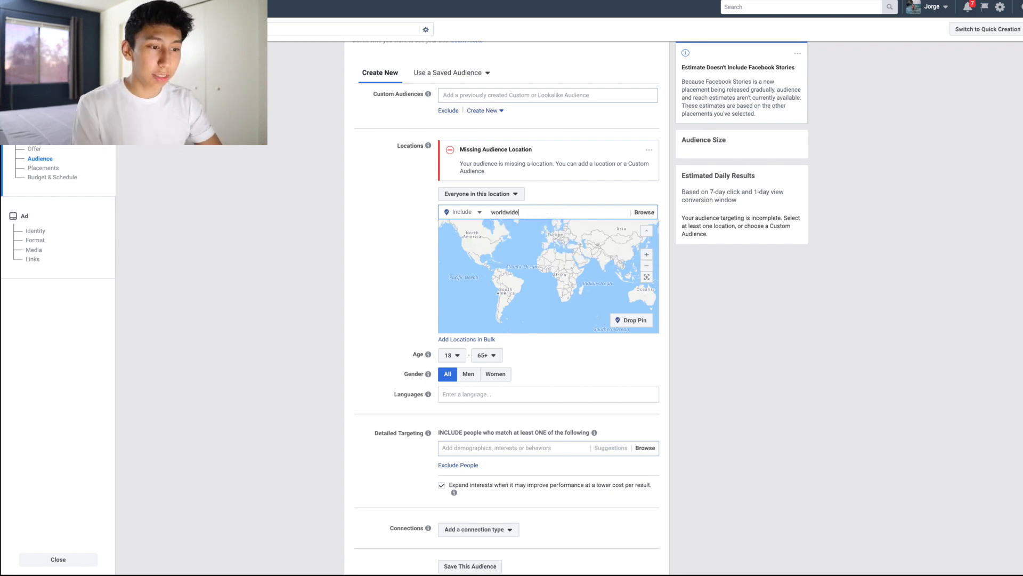
pyautogui.click(544, 227)
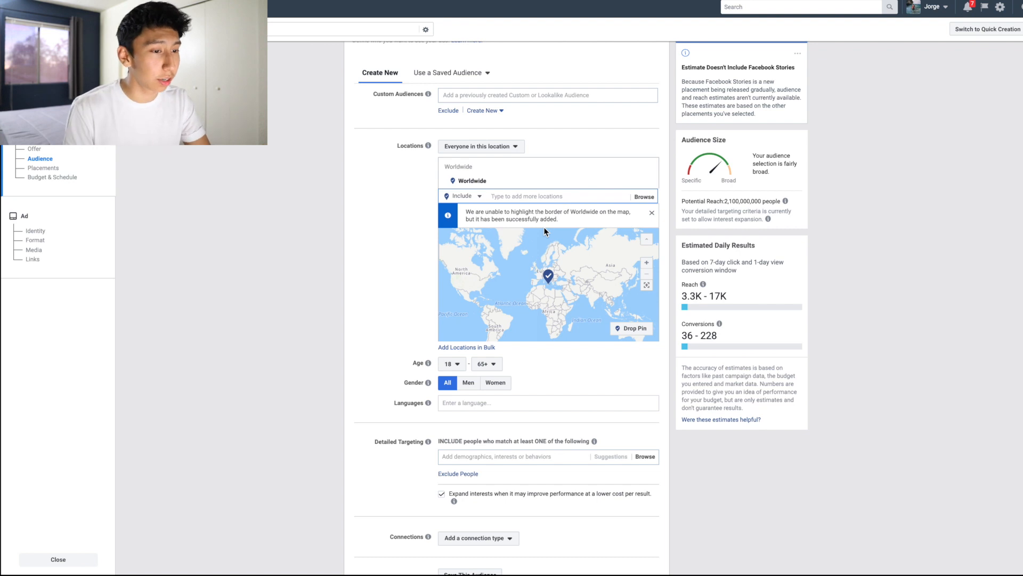
pyautogui.click(462, 199)
pyautogui.click(410, 206)
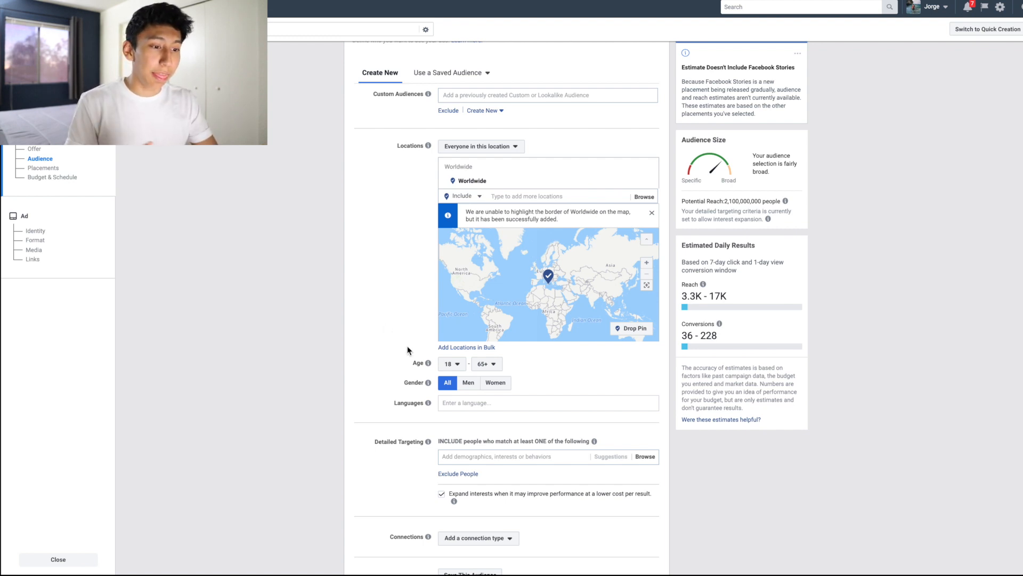
pyautogui.scroll(-1, 408, 349)
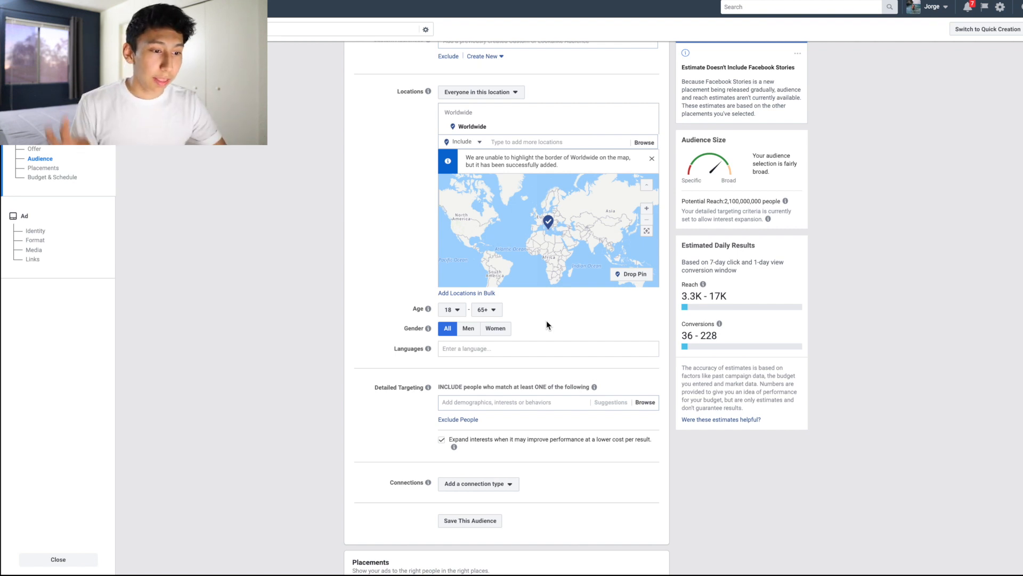
pyautogui.click(480, 348)
pyautogui.click(382, 321)
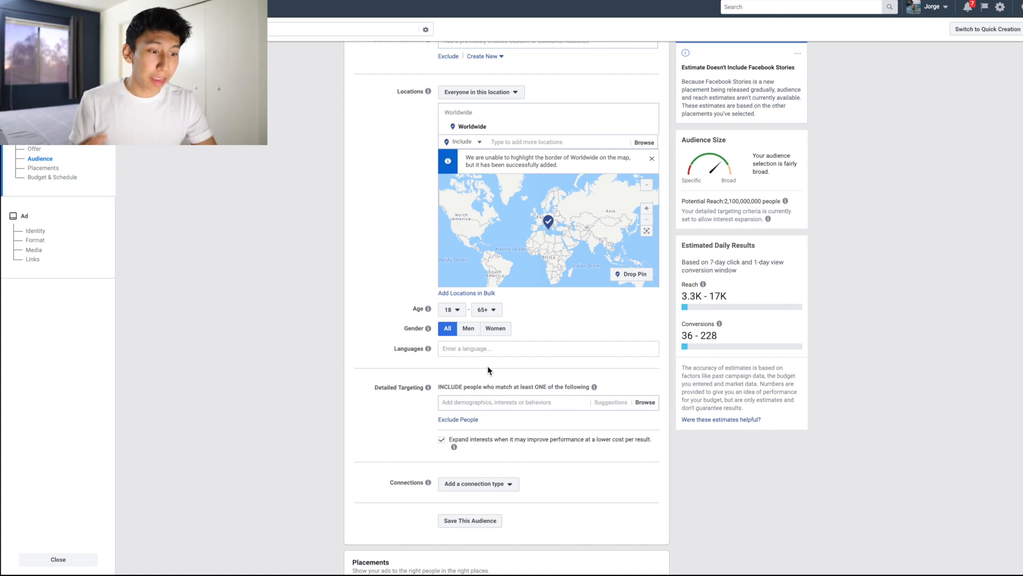
# Step: Turn off interest expansion for the audience's detailed targeting
pyautogui.scroll(-3, 495, 405)
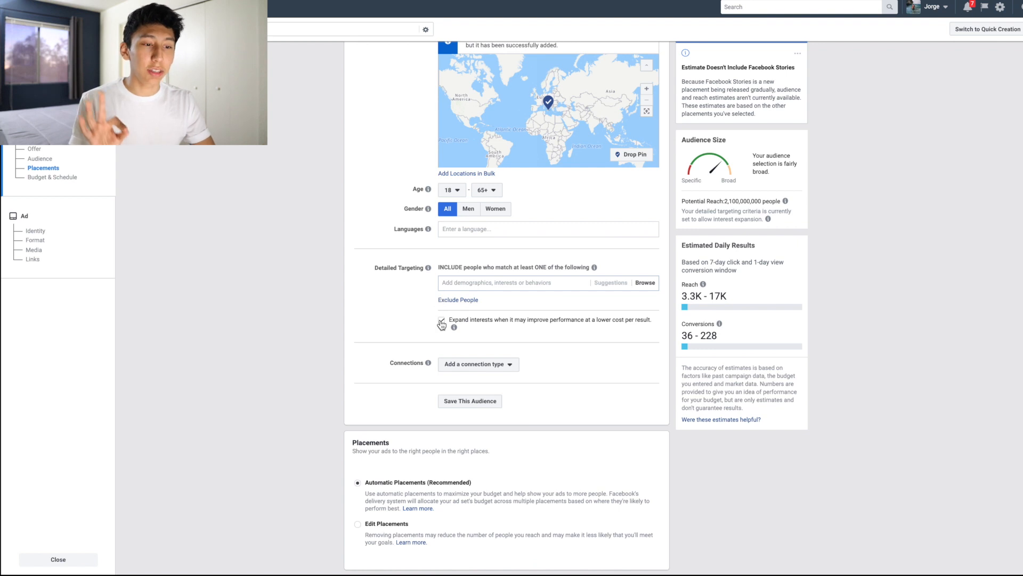
pyautogui.moveTo(374, 269); pyautogui.dragTo(415, 273)
pyautogui.click(413, 274)
pyautogui.moveTo(427, 269)
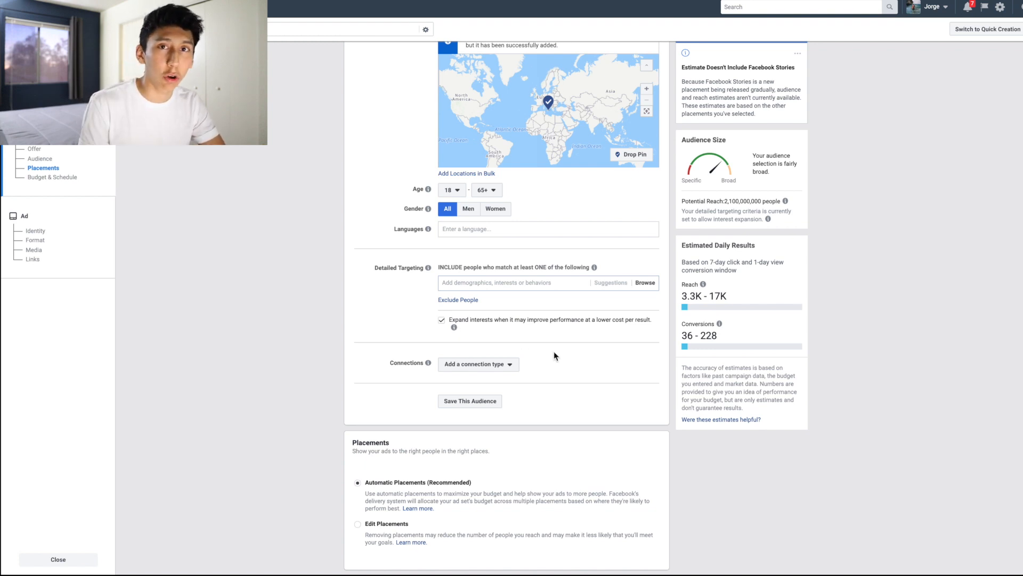
pyautogui.click(443, 322)
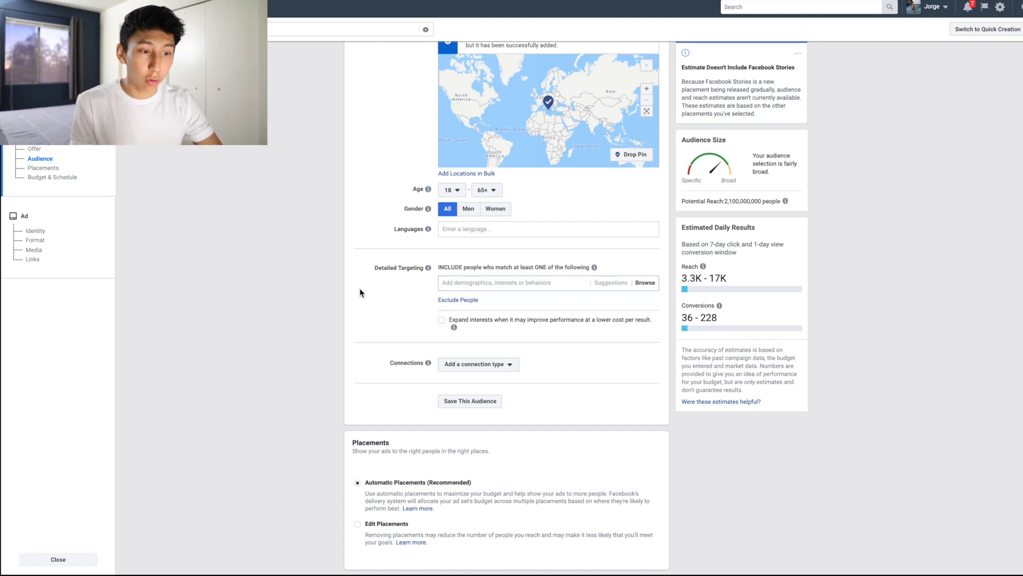
# Step: Add the interest Glasses to the audience's detailed targeting
pyautogui.click(478, 284)
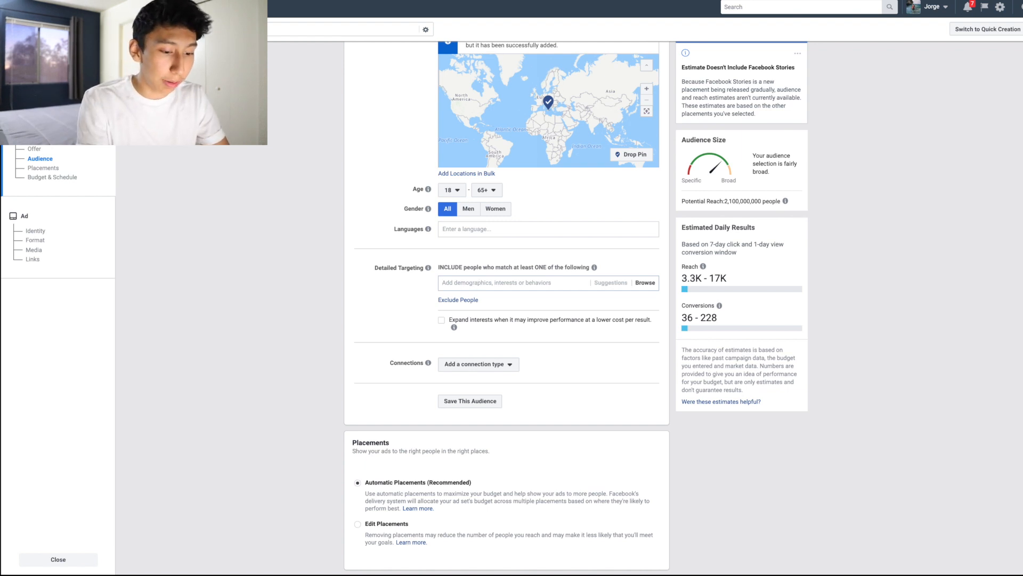
pyautogui.write('glasses')
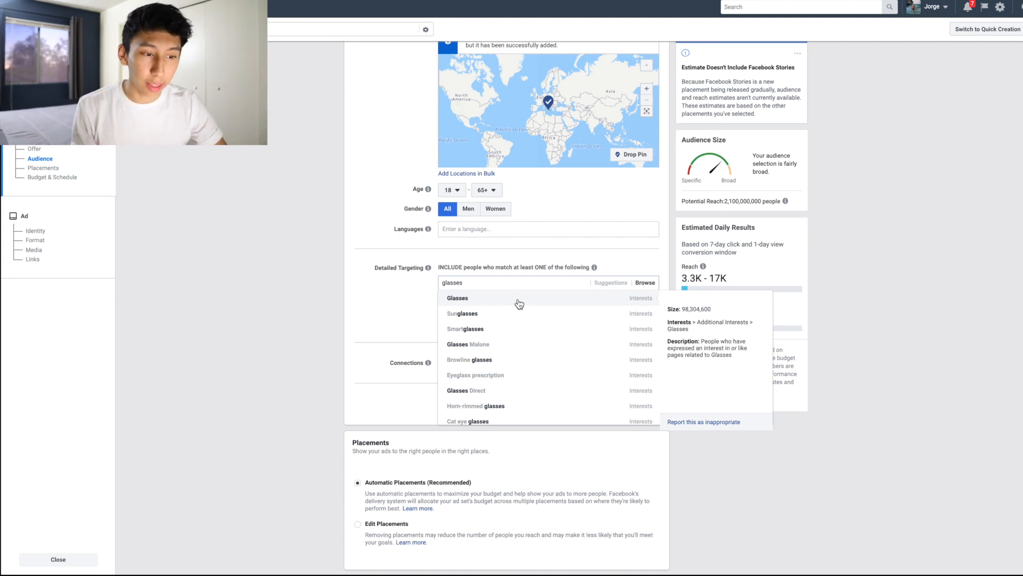
pyautogui.click(519, 299)
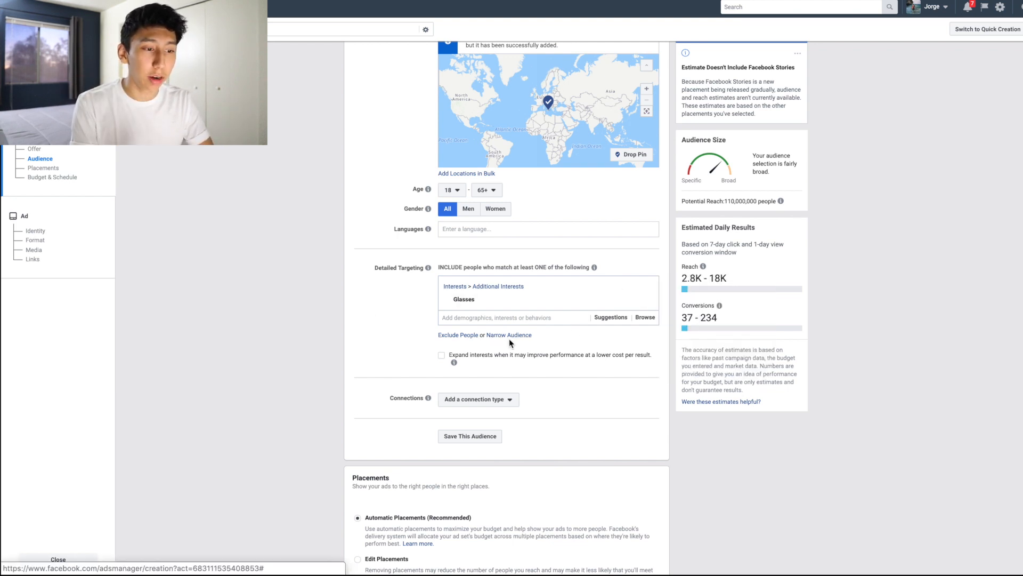
# Step: Narrow the audience so that people must also match the Engaged Shoppers purchase behavior
pyautogui.click(509, 336)
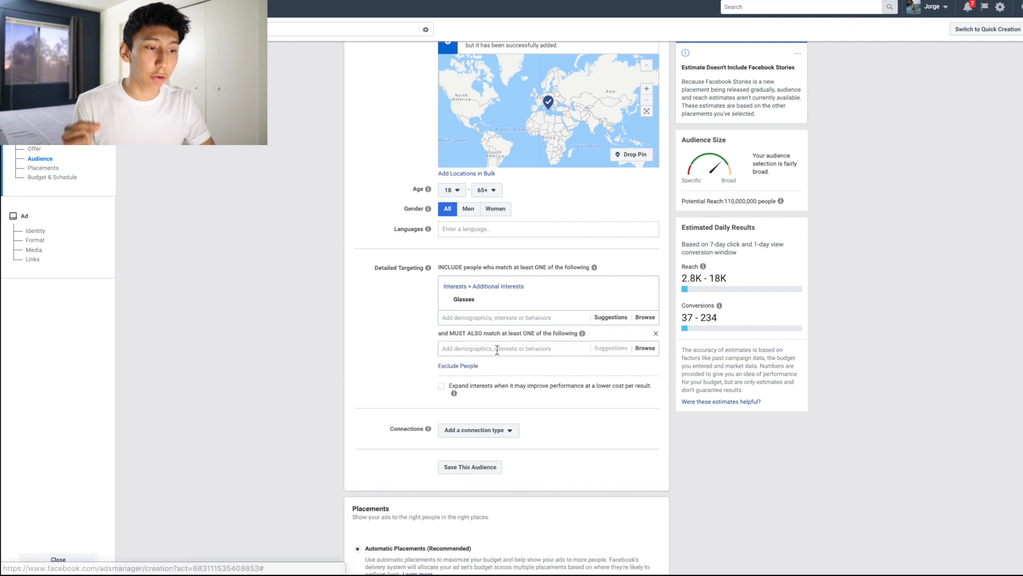
pyautogui.write('enaged')
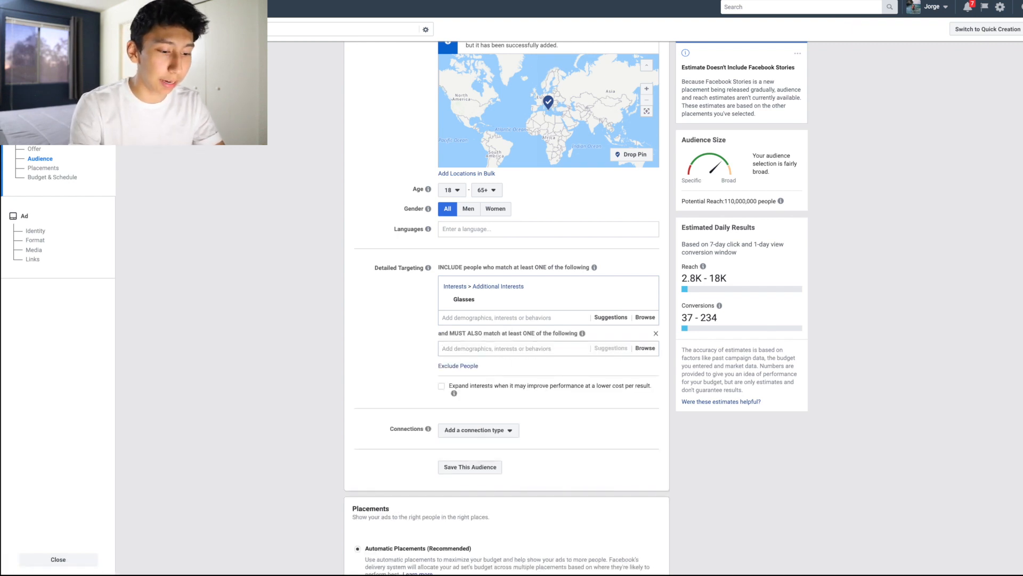
pyautogui.press('BackSpace')
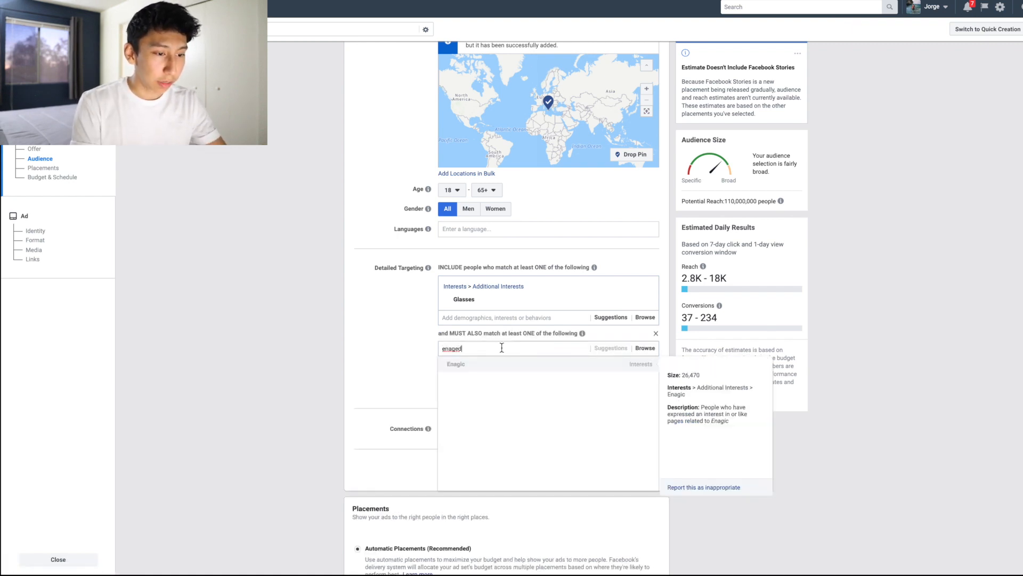
pyautogui.press('BackSpace')
pyautogui.press('BackSpace')
pyautogui.write('gaged')
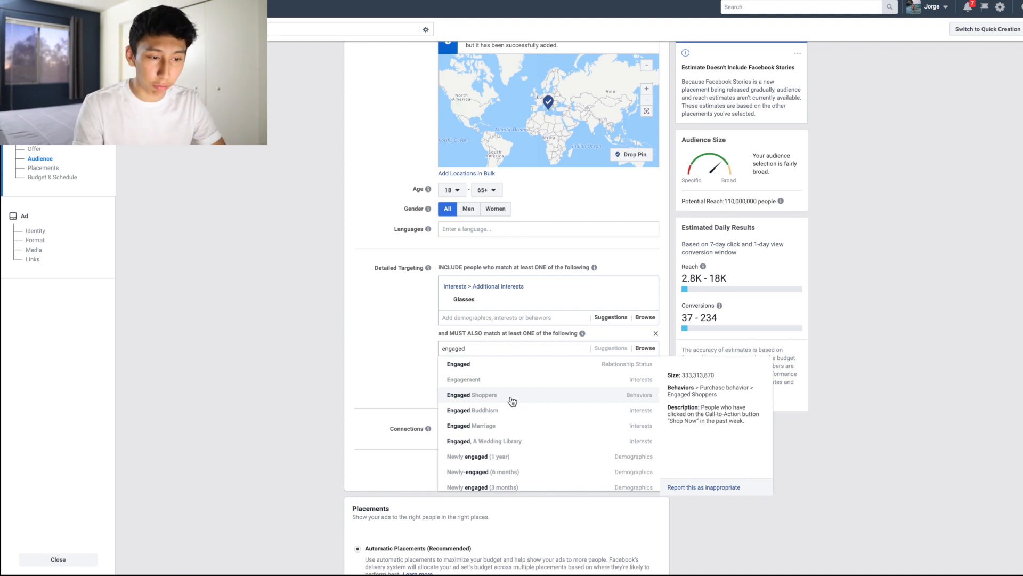
pyautogui.click(512, 401)
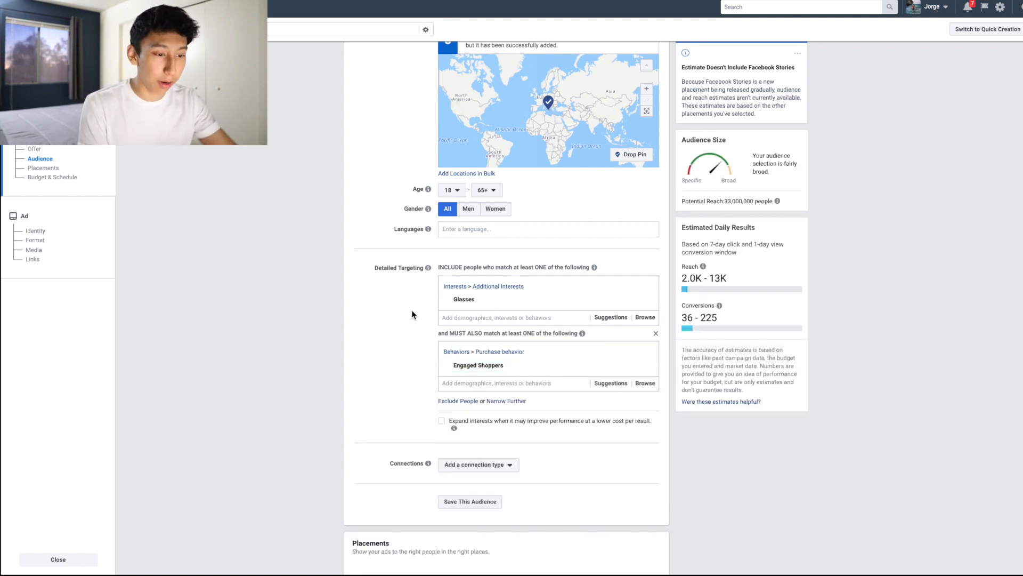
# Step: Switch the ad set to Edit Placements and leave only Feeds selected under the Facebook platform
pyautogui.scroll(-7, 411, 309)
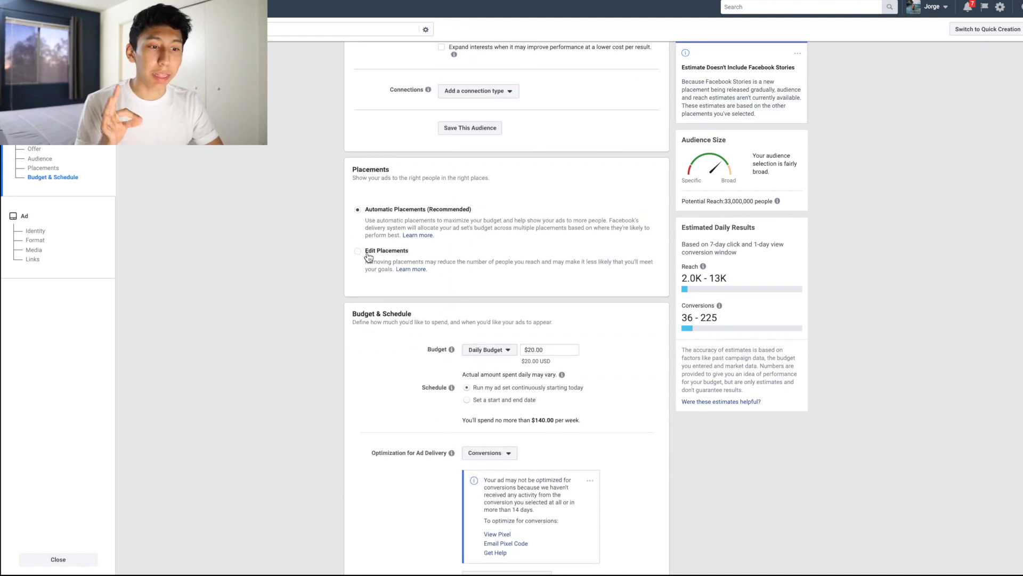
pyautogui.click(357, 252)
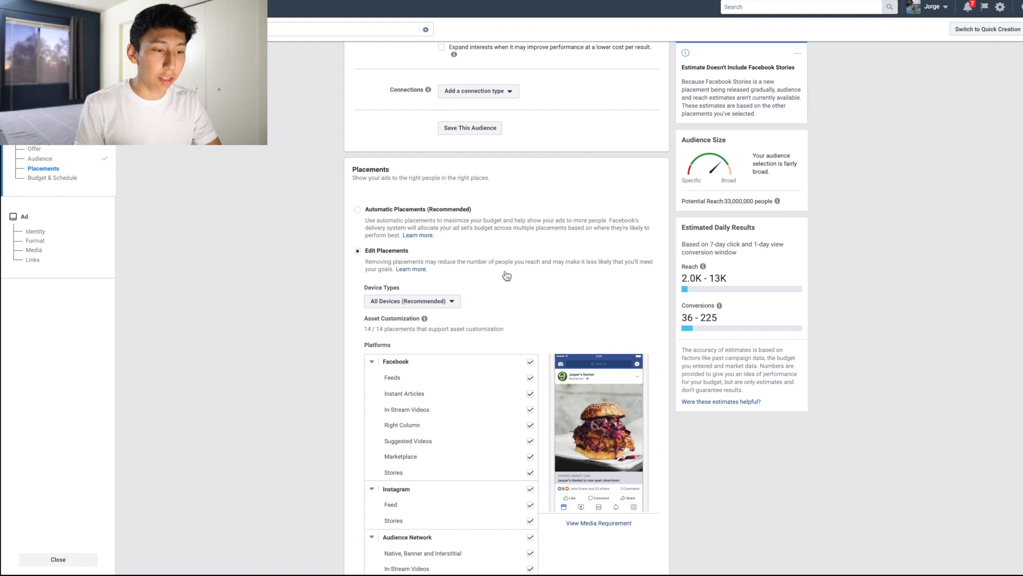
pyautogui.scroll(-3, 516, 279)
pyautogui.click(531, 177)
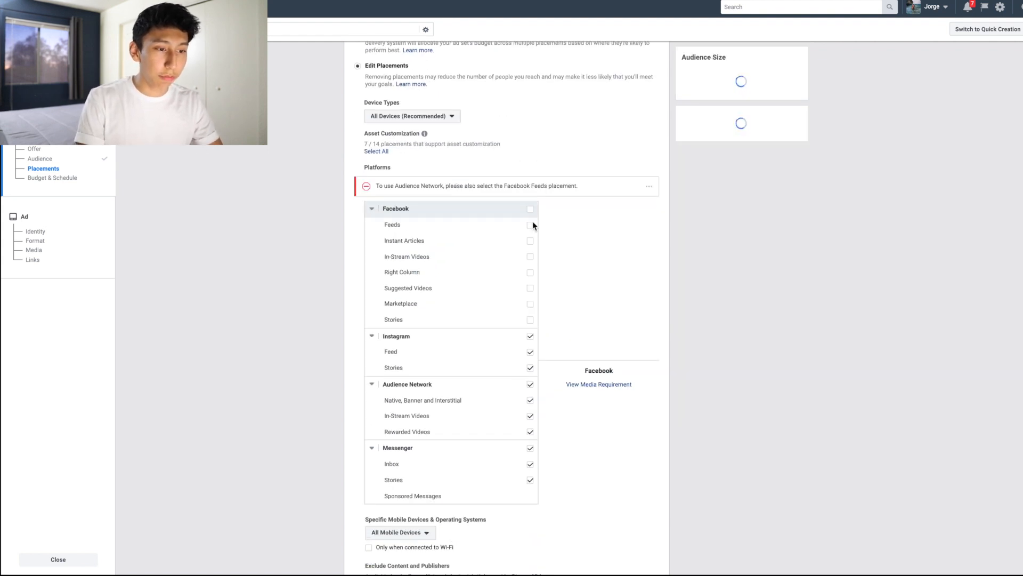
pyautogui.click(531, 221)
# Step: Remove all Audience Network and Messenger placements, and exclude Stories from the Instagram placements
pyautogui.scroll(-1, 533, 231)
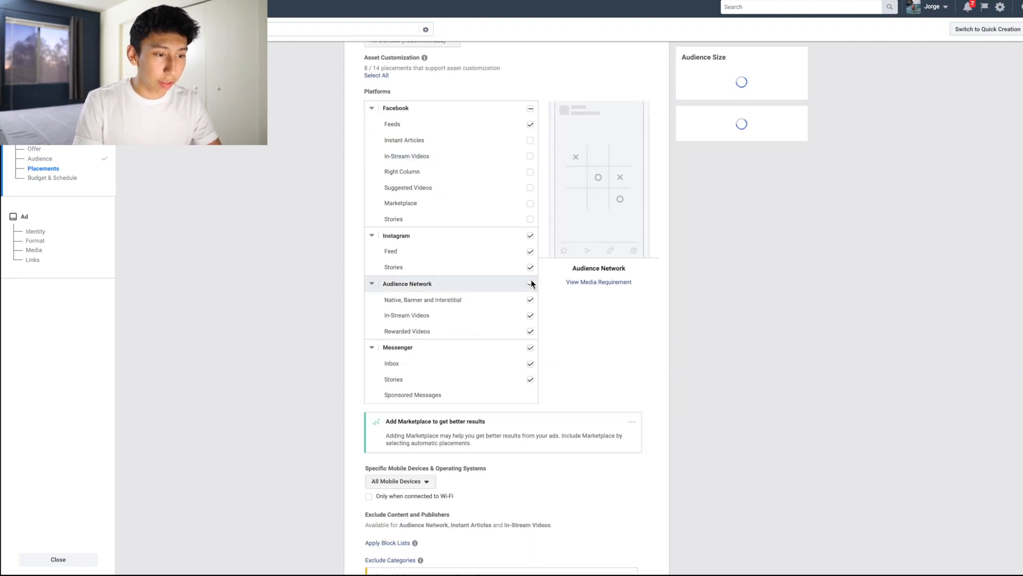
pyautogui.click(530, 284)
pyautogui.click(530, 348)
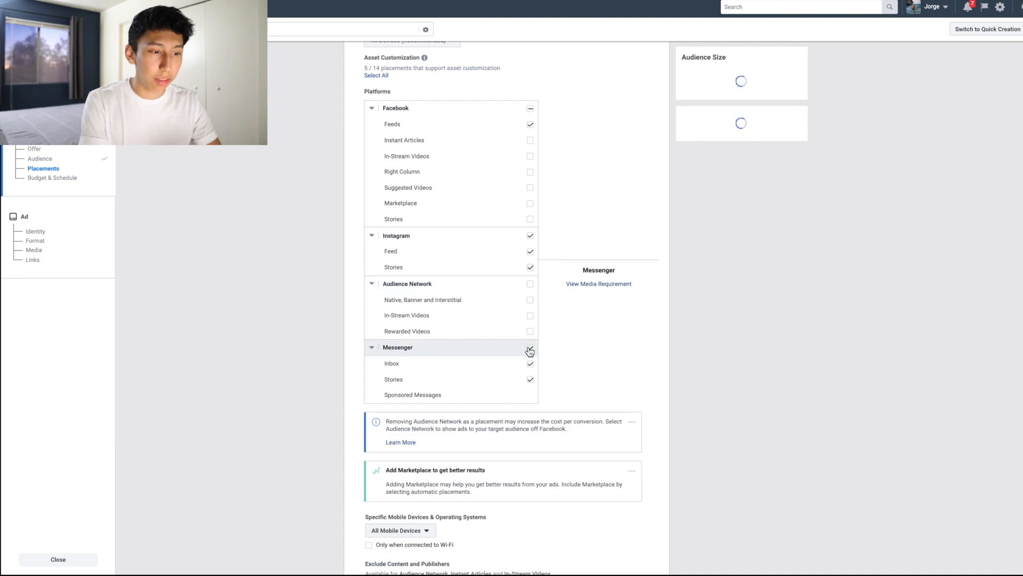
pyautogui.click(530, 267)
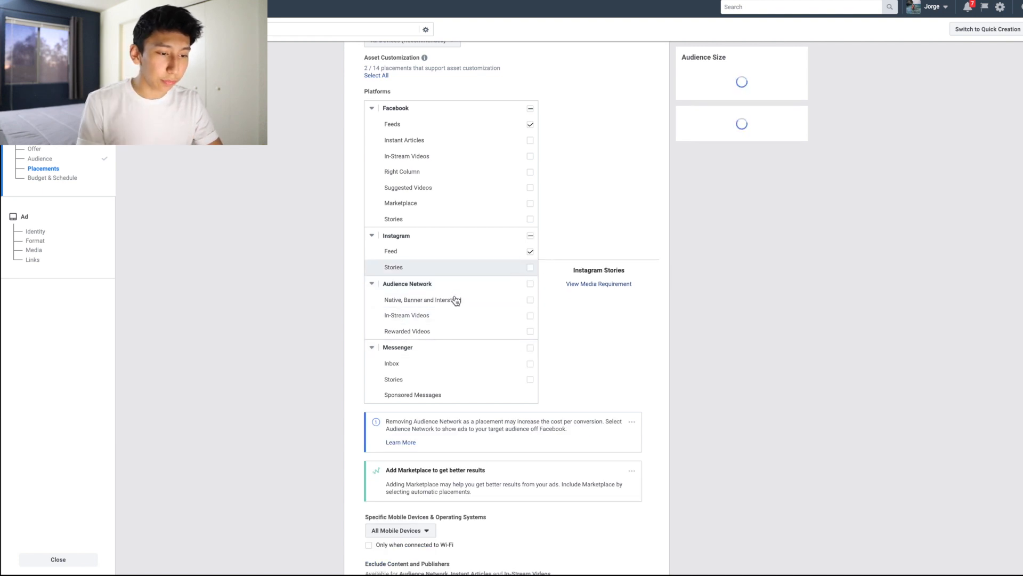
# Step: Set the ad set's daily budget to $5.00
pyautogui.scroll(-3, 590, 369)
pyautogui.scroll(-1, 690, 380)
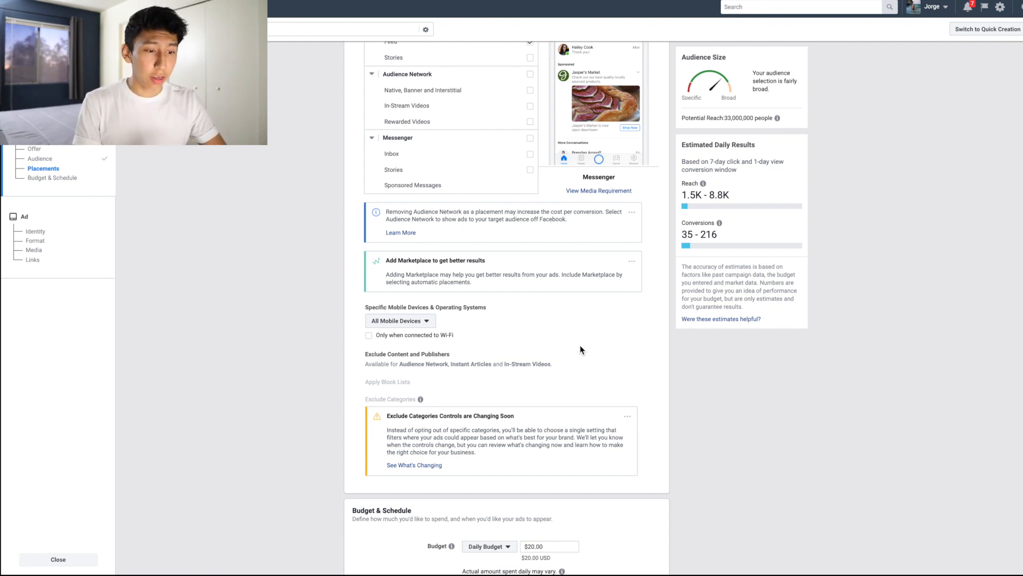
pyautogui.scroll(-5, 580, 344)
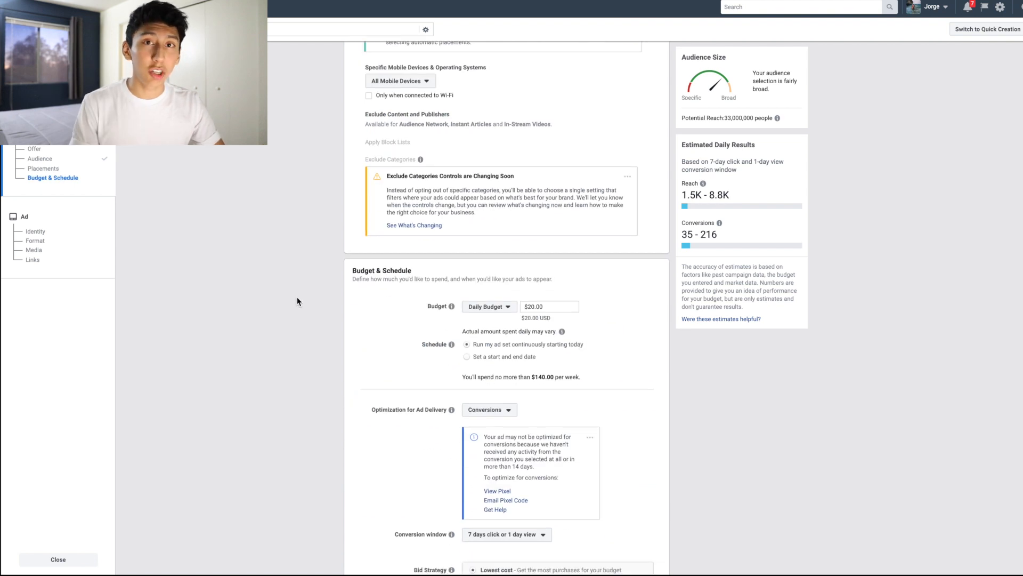
pyautogui.scroll(-3, 303, 317)
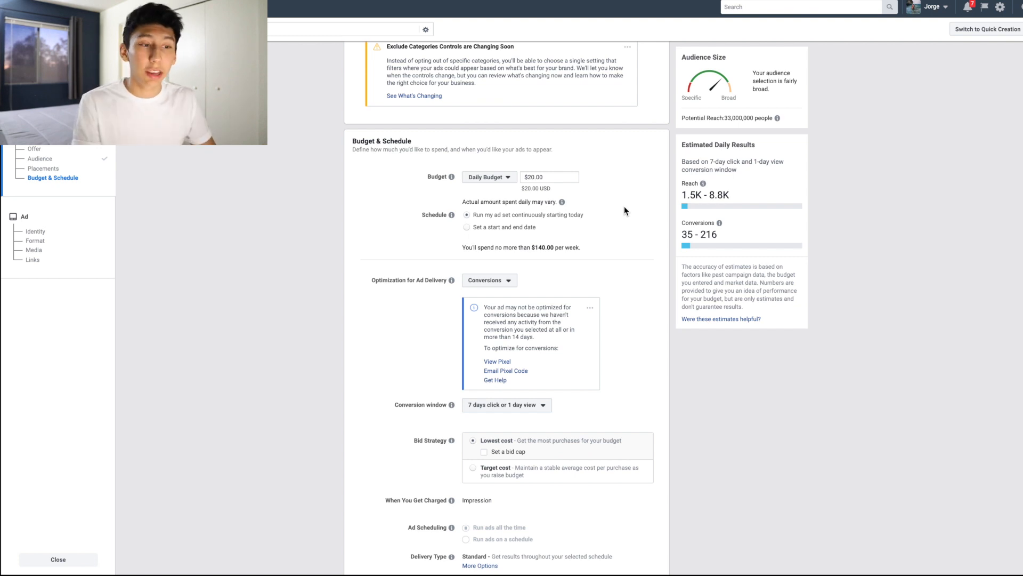
pyautogui.click(536, 177)
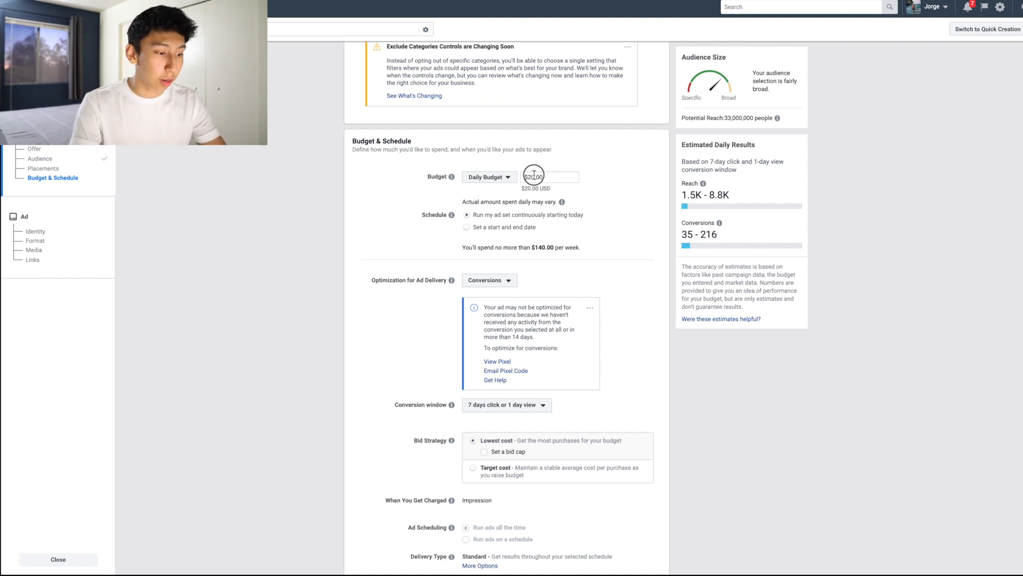
pyautogui.press('BackSpace')
pyautogui.press('BackSpace')
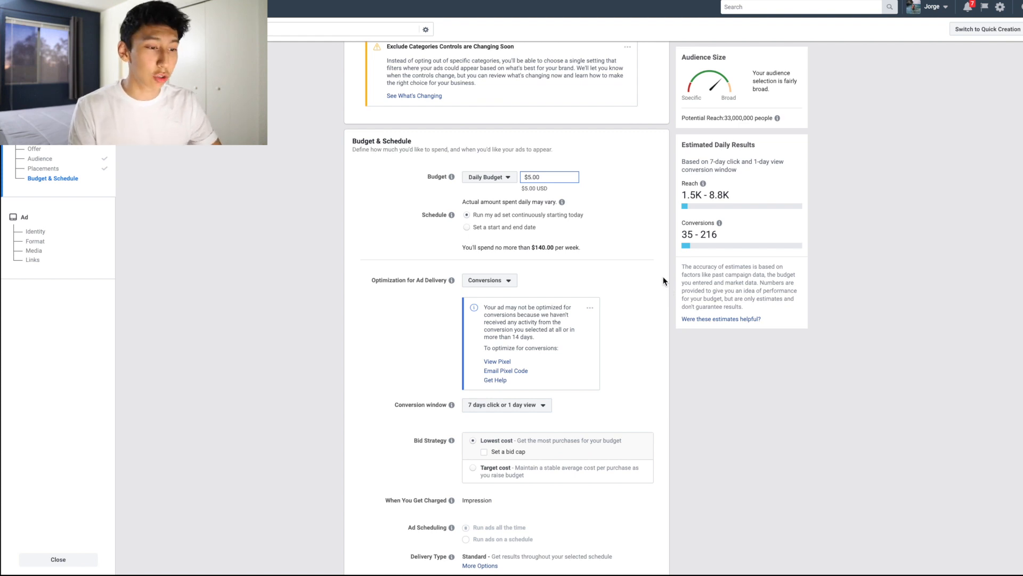
# Step: Check the explanation of the conversion window and set the window to 1 day click
pyautogui.scroll(-2, 663, 281)
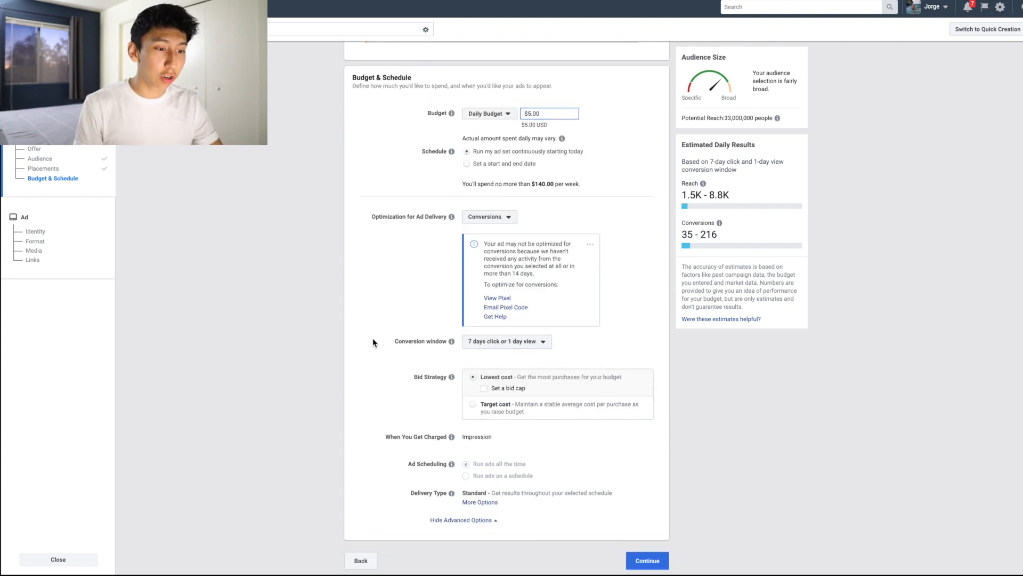
pyautogui.click(441, 339)
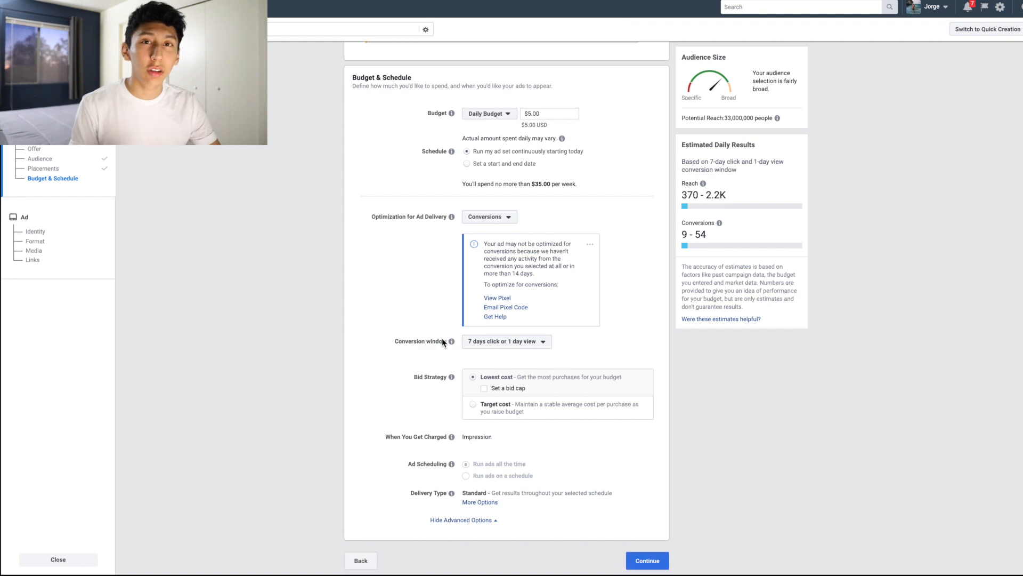
pyautogui.moveTo(455, 339)
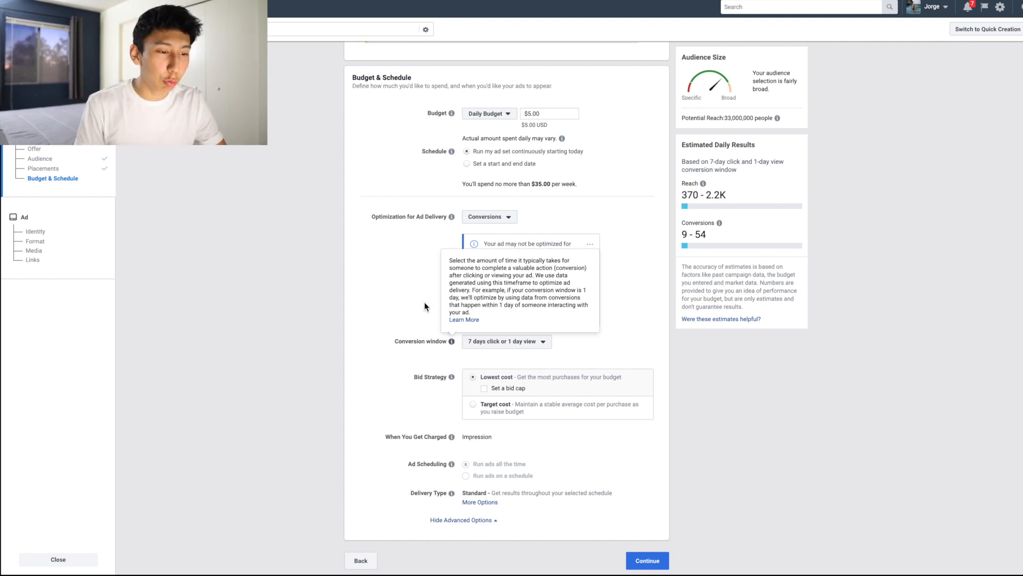
pyautogui.click(495, 348)
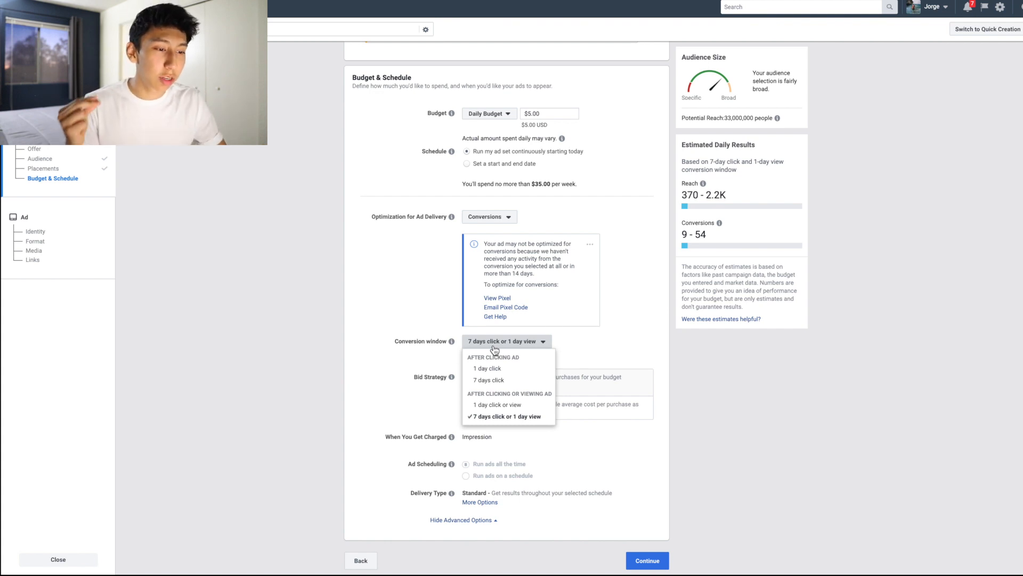
pyautogui.click(509, 373)
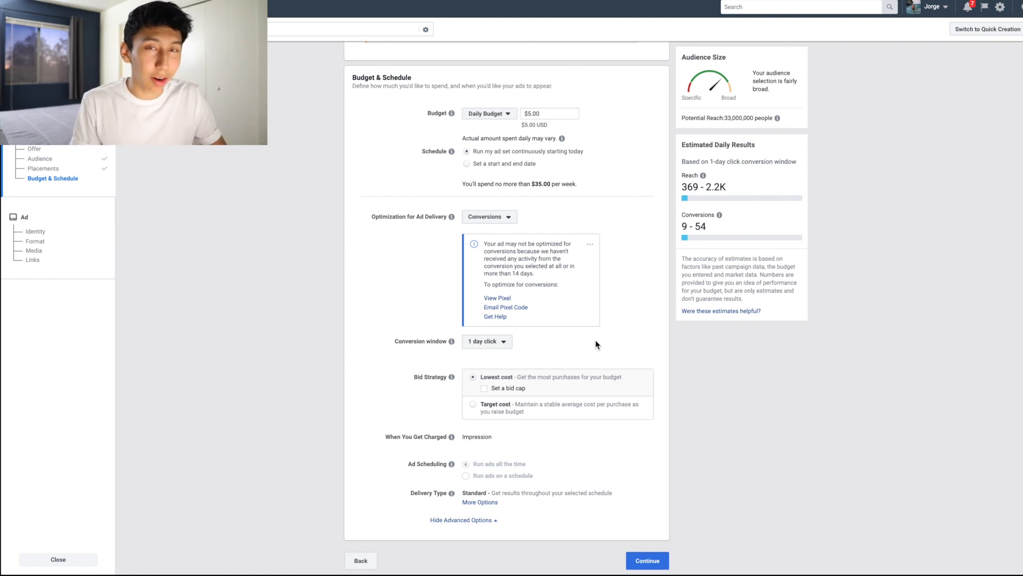
# Step: Review the ad set's detailed targeting, placements, budget, conversion window and bid strategy
pyautogui.scroll(15, 591, 267)
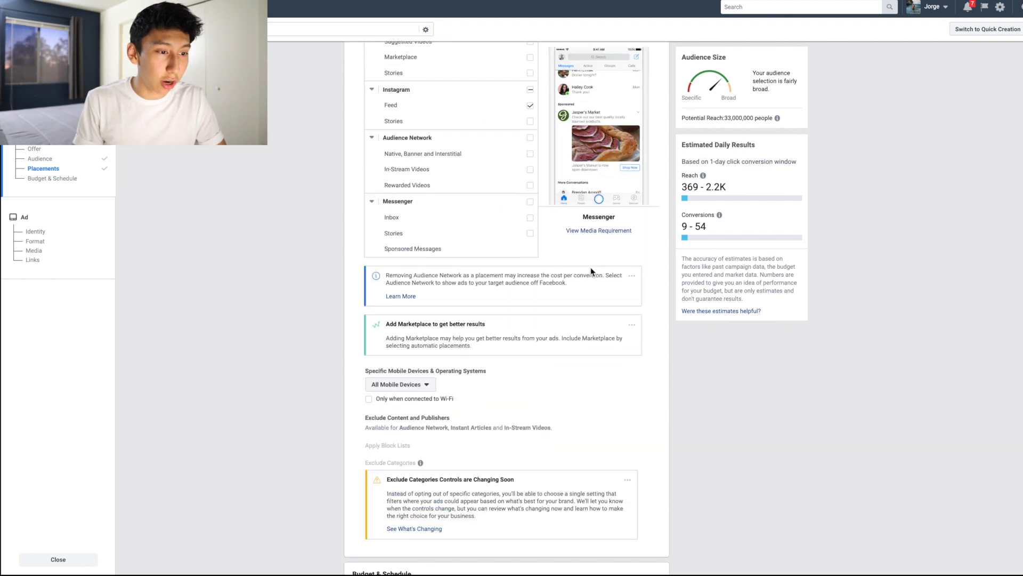
pyautogui.scroll(3, 591, 267)
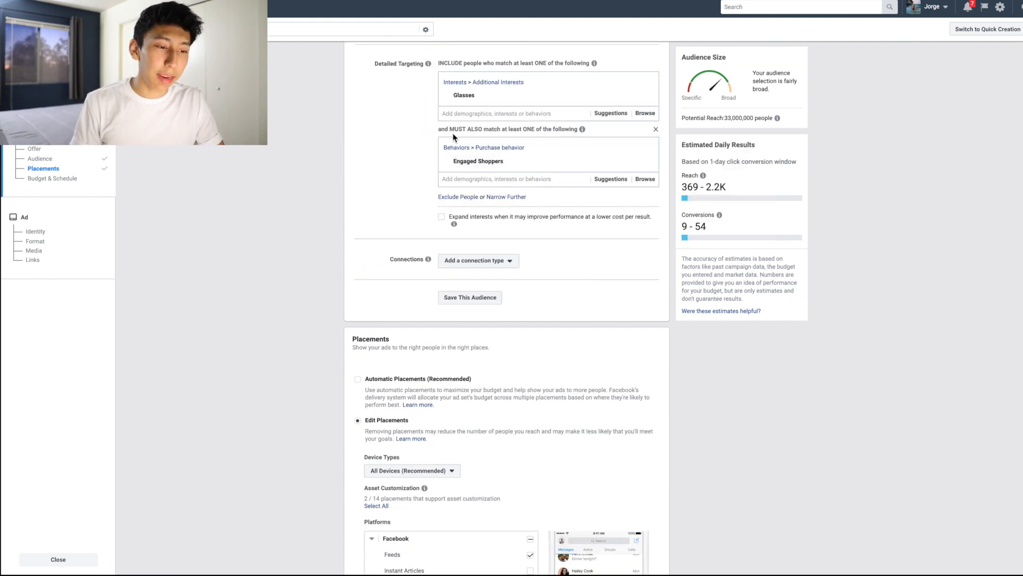
pyautogui.scroll(-7, 577, 416)
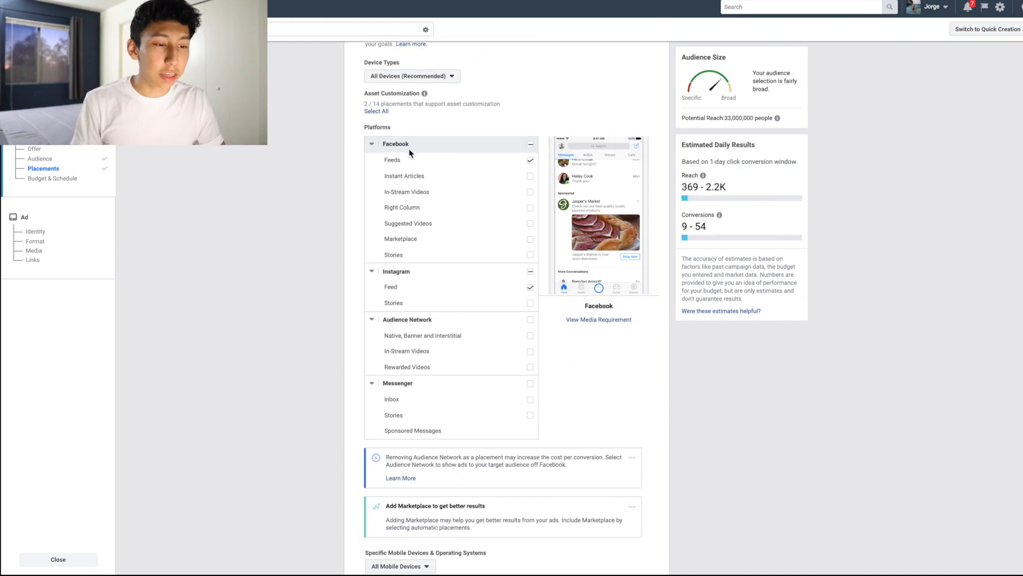
pyautogui.scroll(-6, 503, 304)
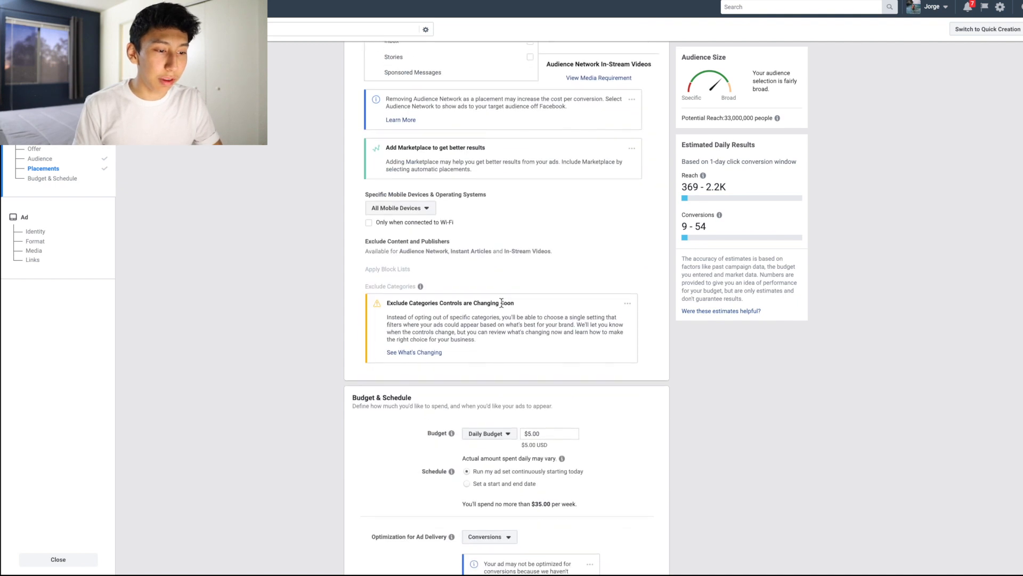
pyautogui.scroll(-2, 626, 478)
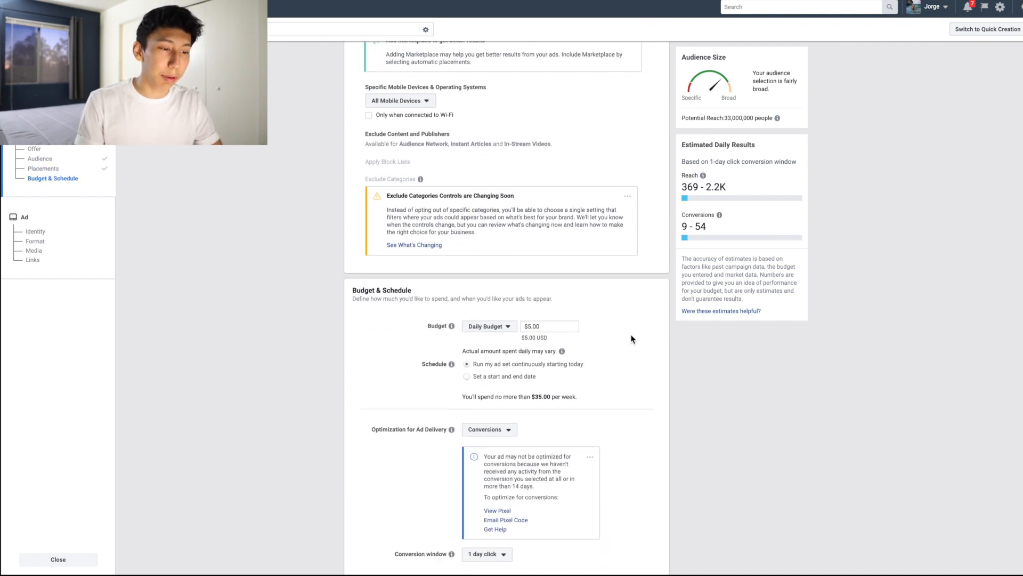
pyautogui.scroll(-2, 632, 339)
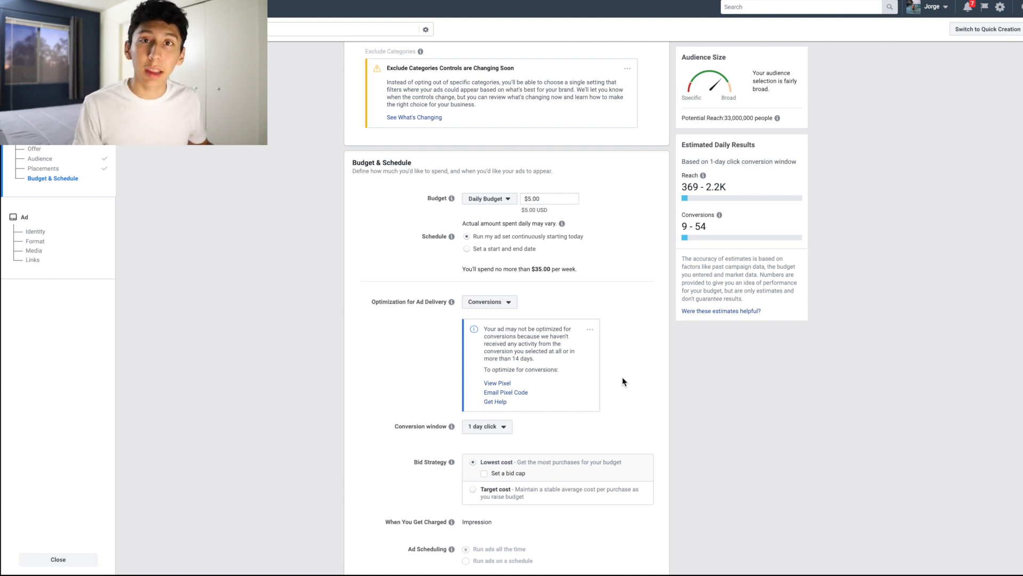
pyautogui.scroll(-2, 623, 382)
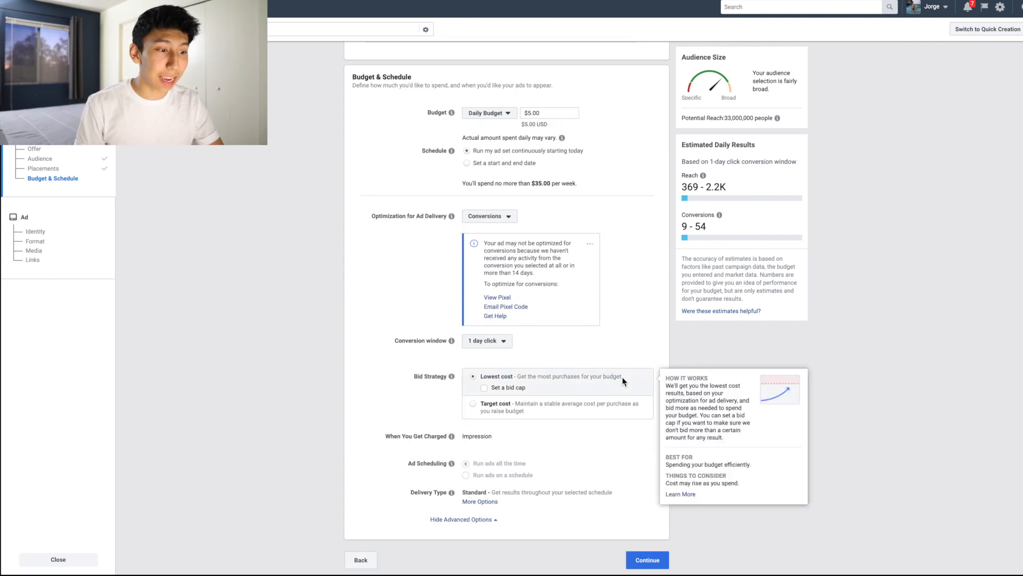